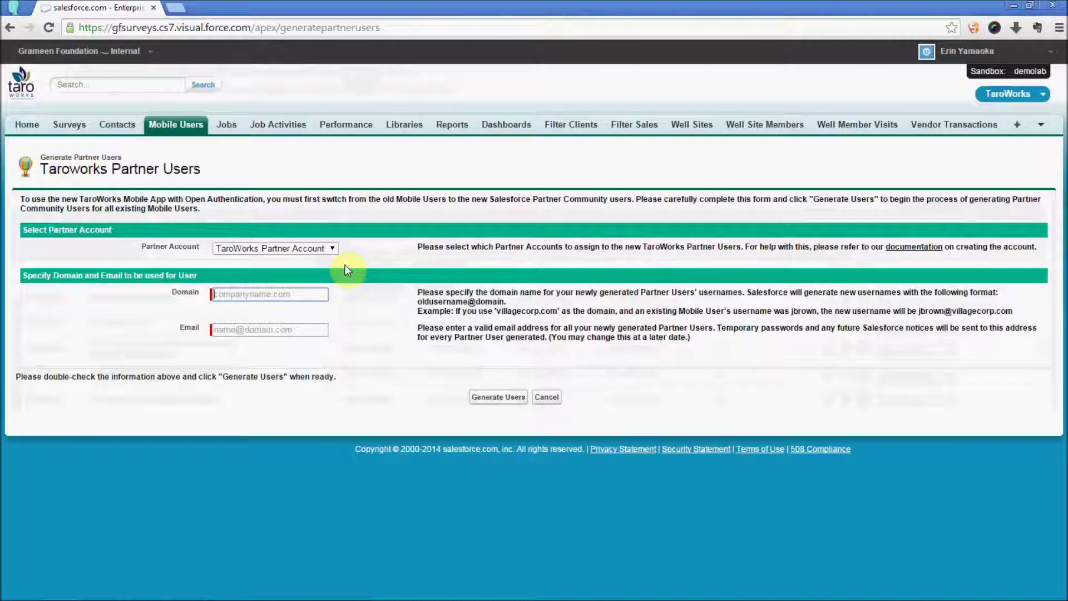
Step: Choose TaroWorks Partner Account, enter domain mycompany.com and the admin's e-mail, and request user generation
left_click(332, 250)
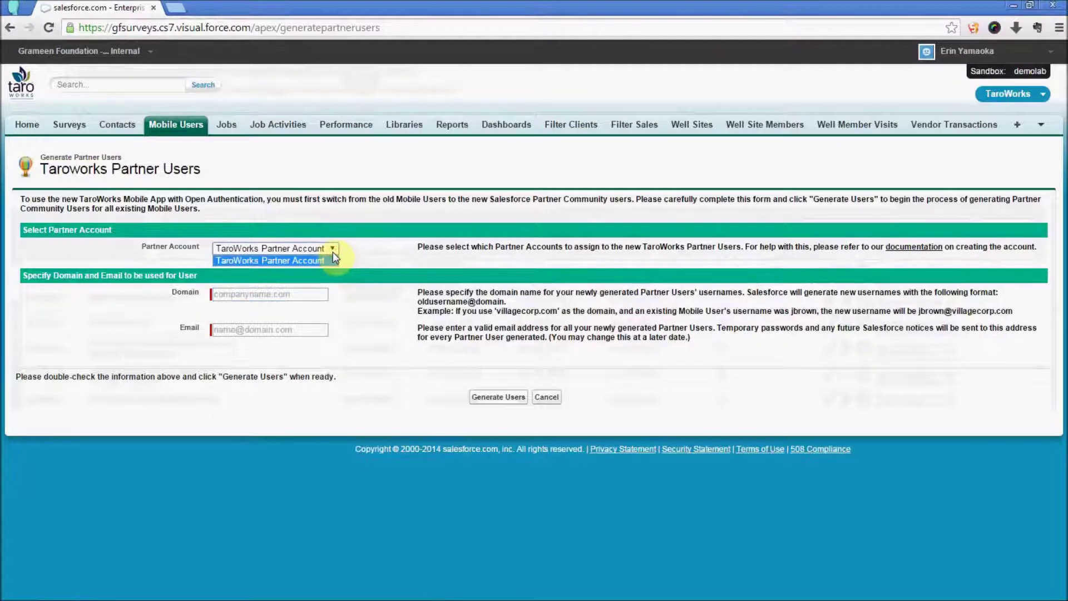
left_click(215, 294)
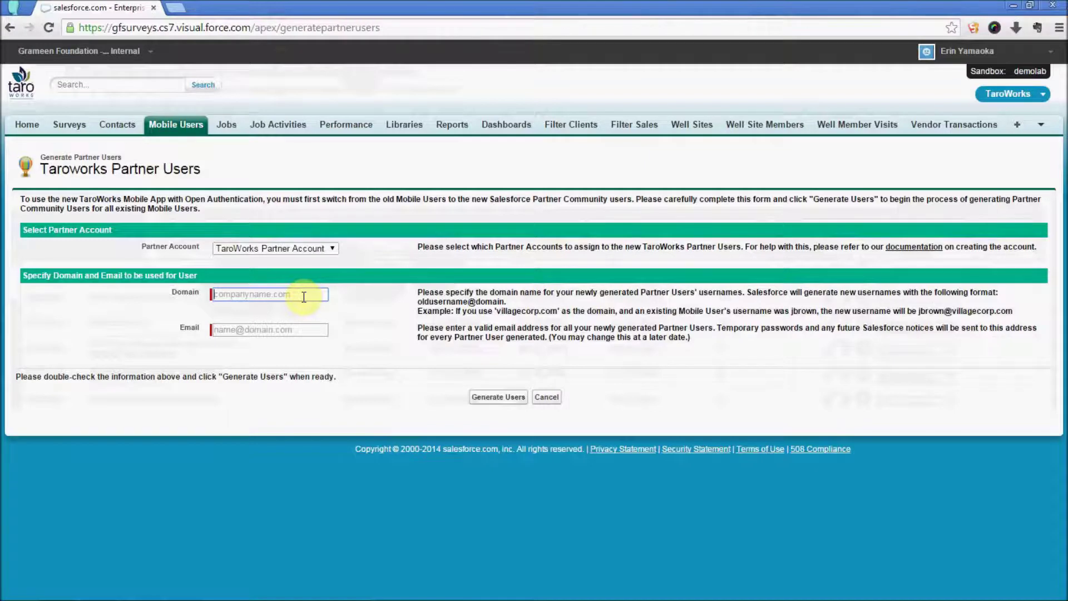
type("mycompany.com")
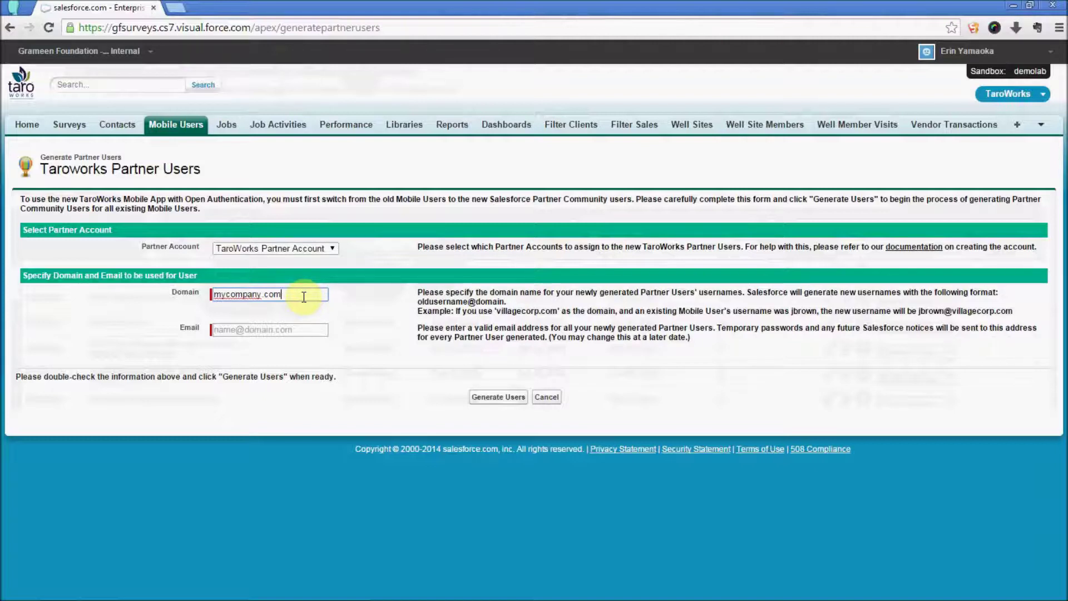
left_click(217, 328)
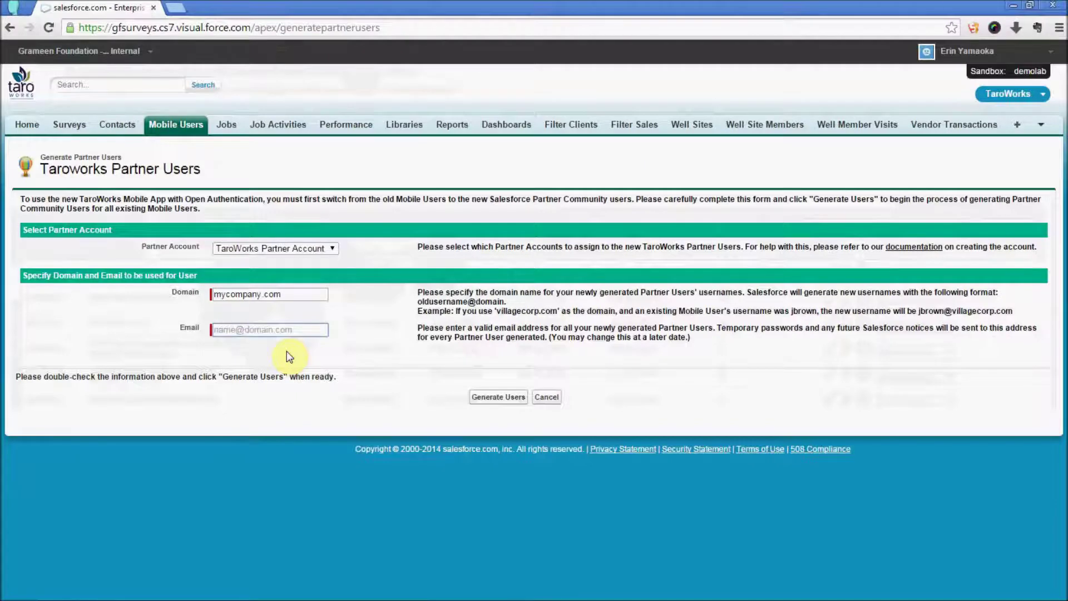
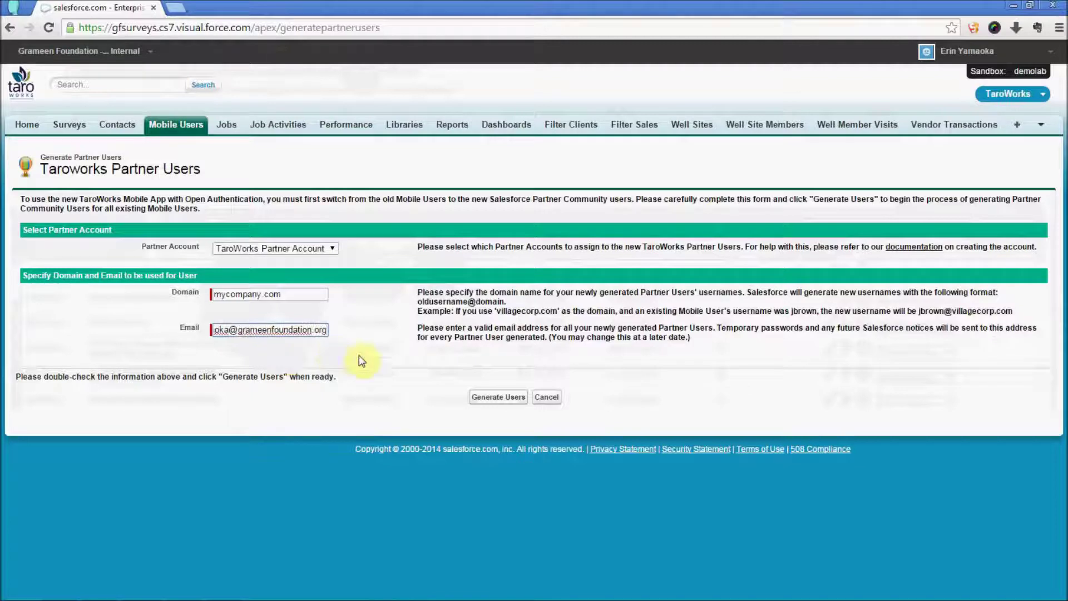
left_click(515, 402)
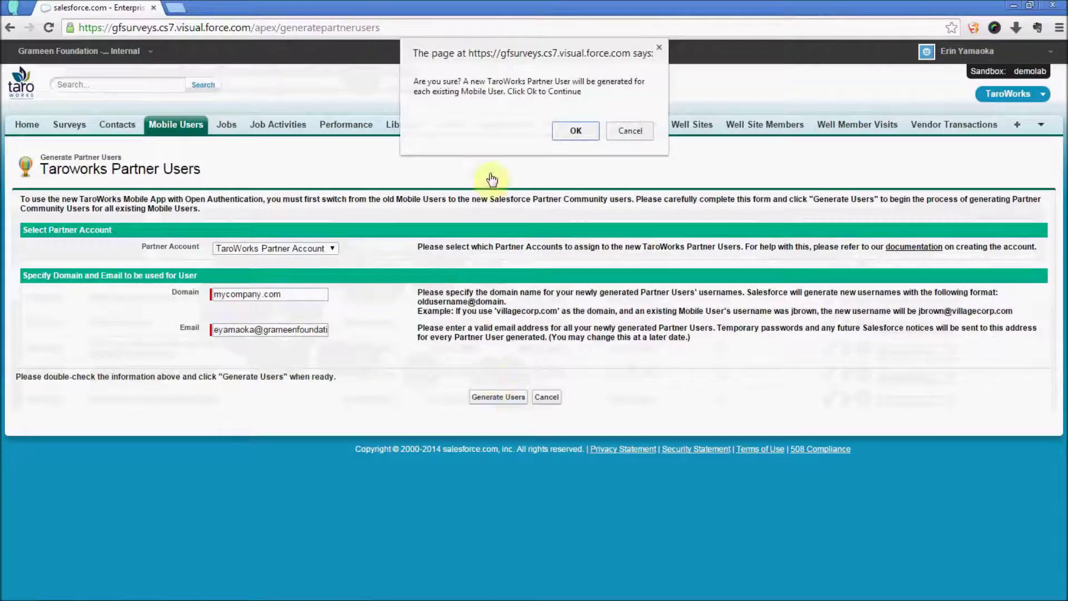
Step: Confirm creating a mycompany.com partner user for each mobile user, then log out of the org
left_click(573, 130)
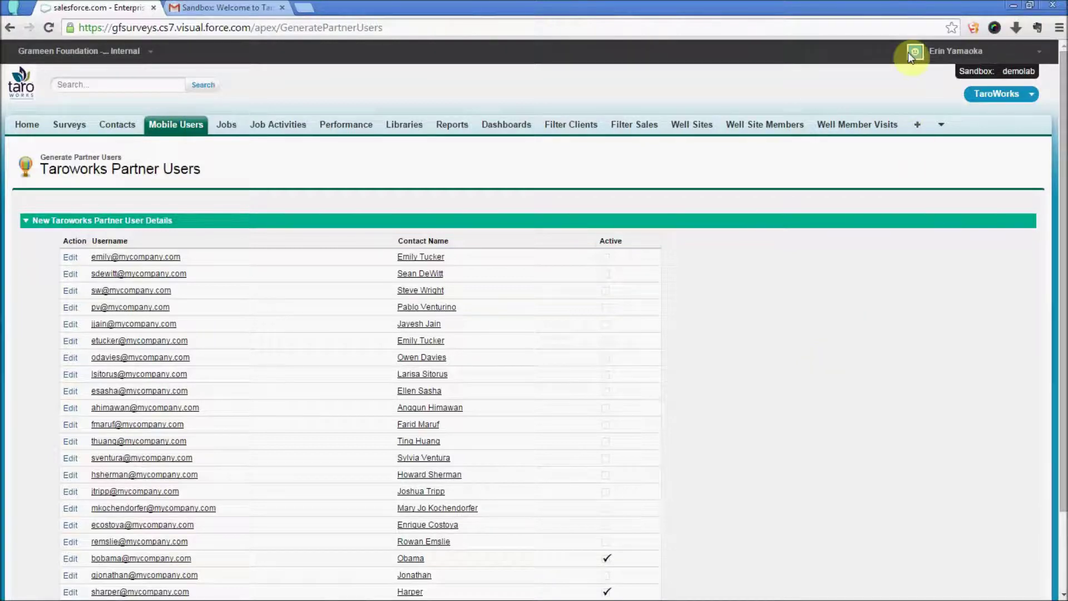
left_click(976, 51)
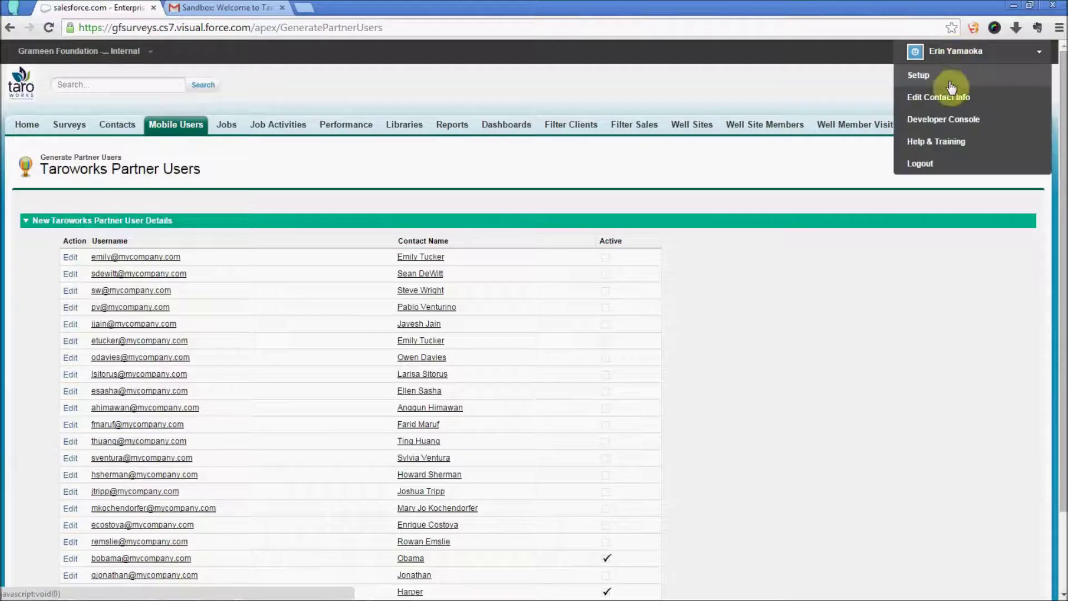
left_click(920, 163)
Step: Follow the Welcome to TaroWorks e-mail's login link and save a new password for the partner user
key("alt+Tab")
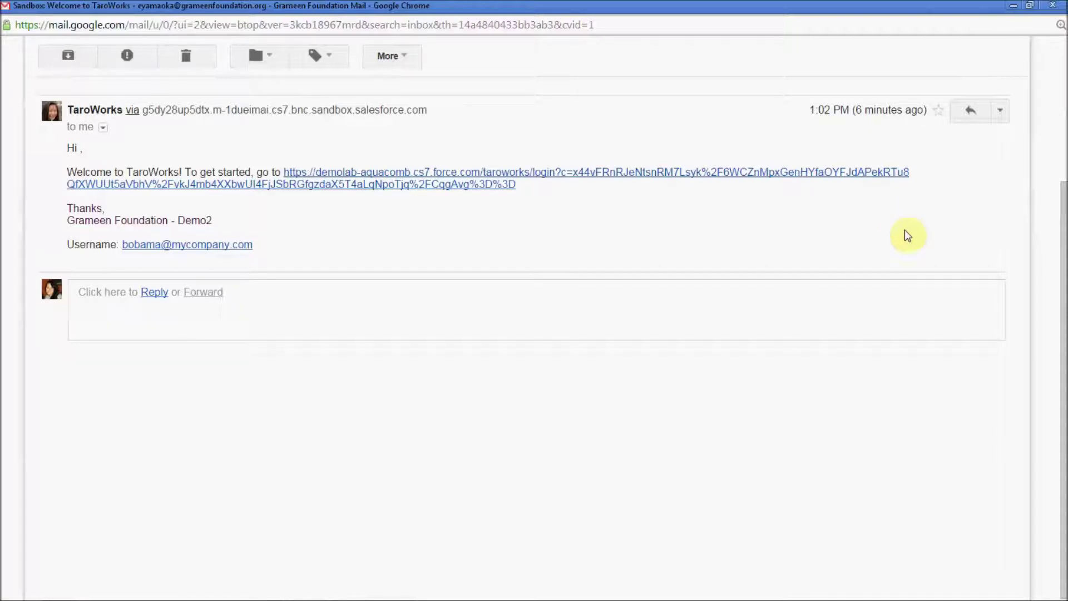
left_click(346, 178)
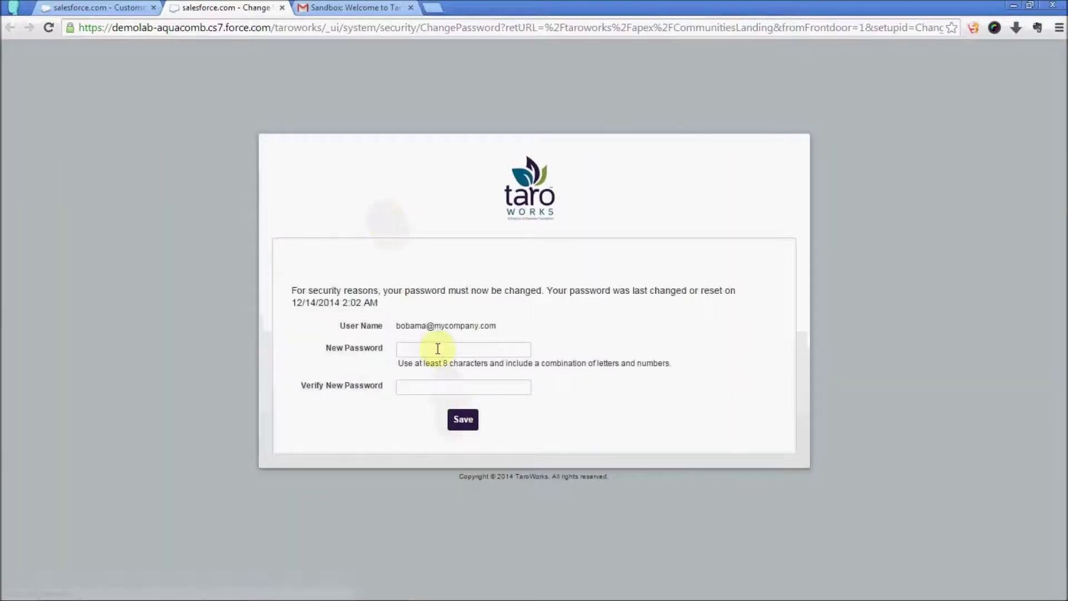
left_click(437, 348)
type("••••••••••••••••")
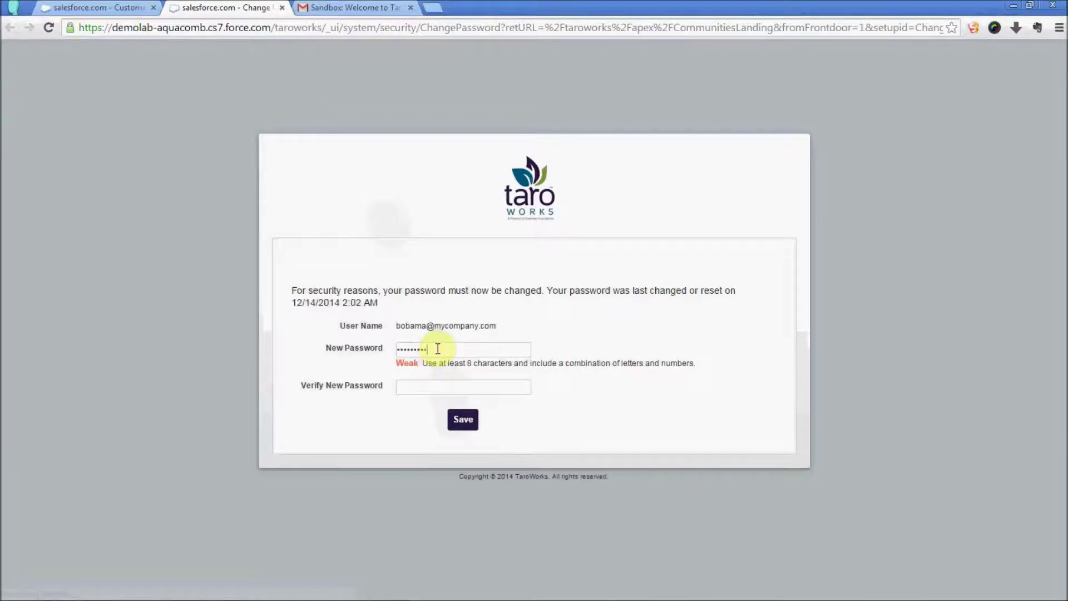
key("Tab")
type("••••••••••••••••")
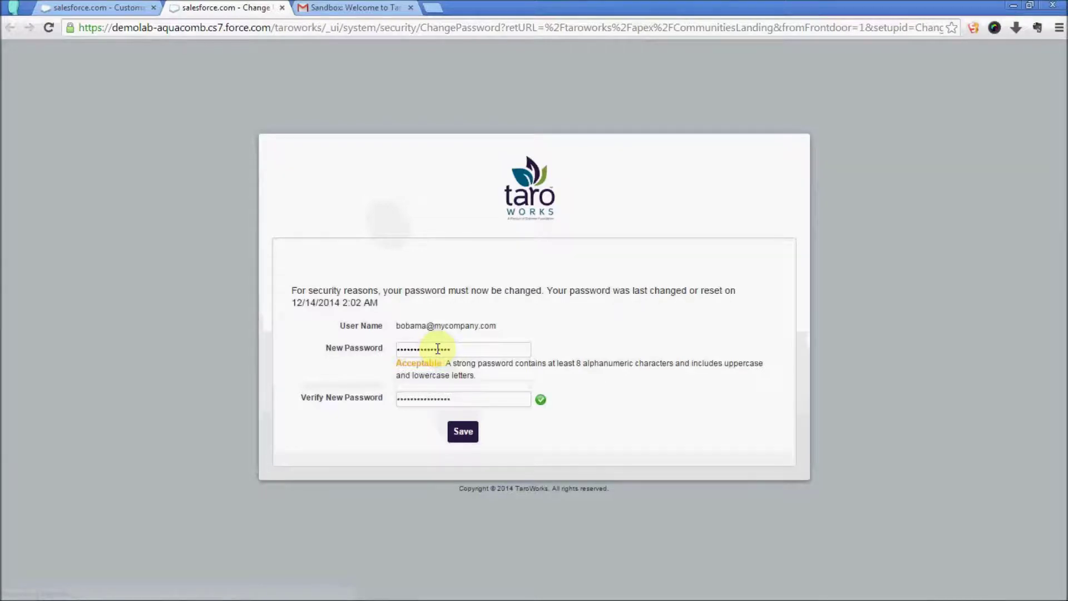
left_click(467, 434)
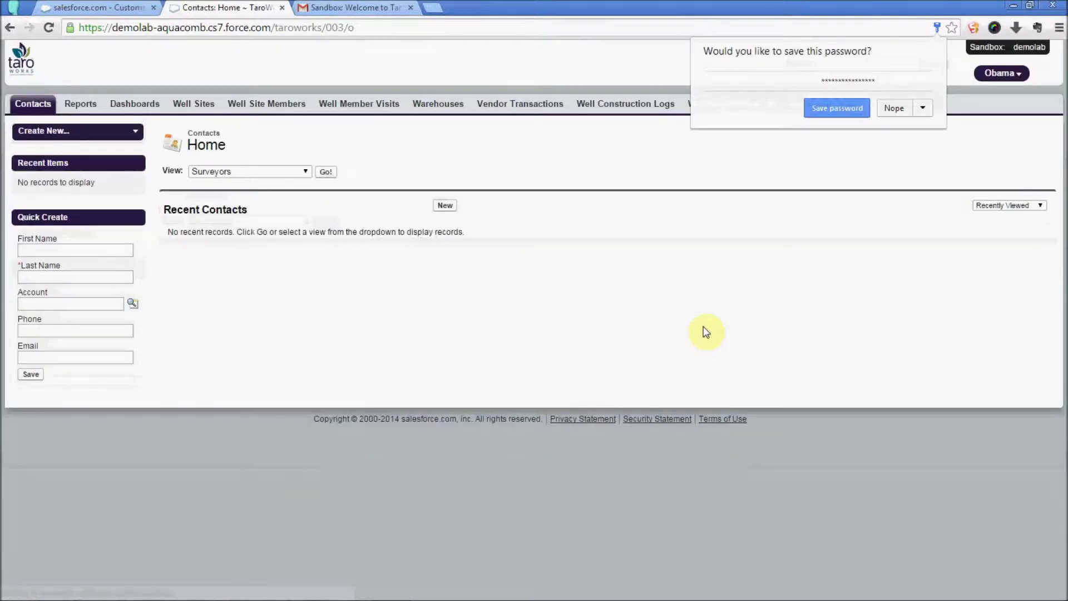
Step: Decline Chrome's offer to save the new password
left_click(897, 112)
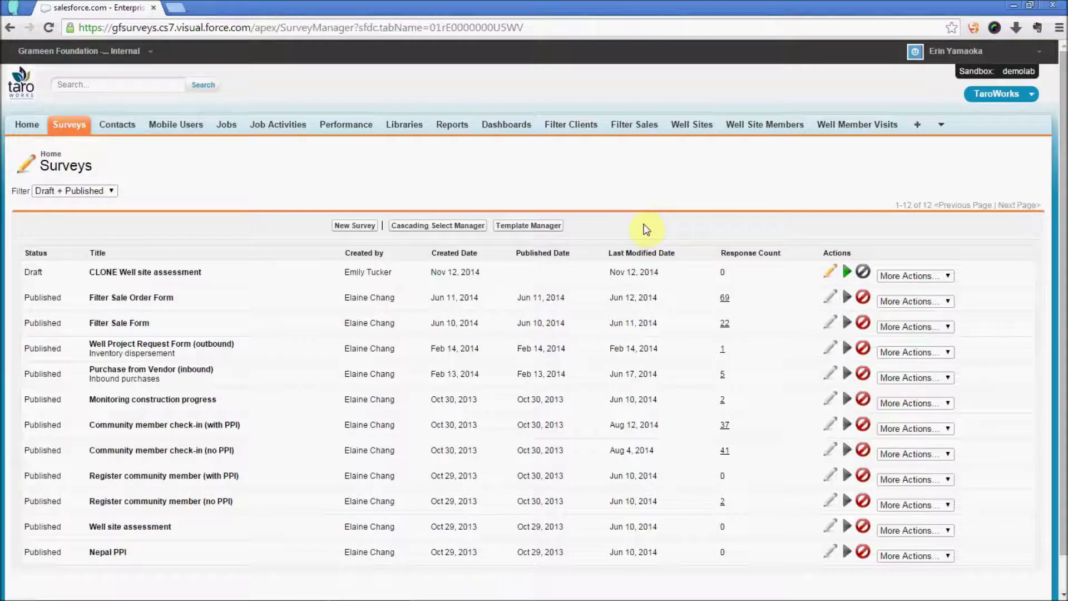
Step: Look up the Sites setup page and select the TaroWorks community site URL
left_click(983, 58)
left_click(949, 76)
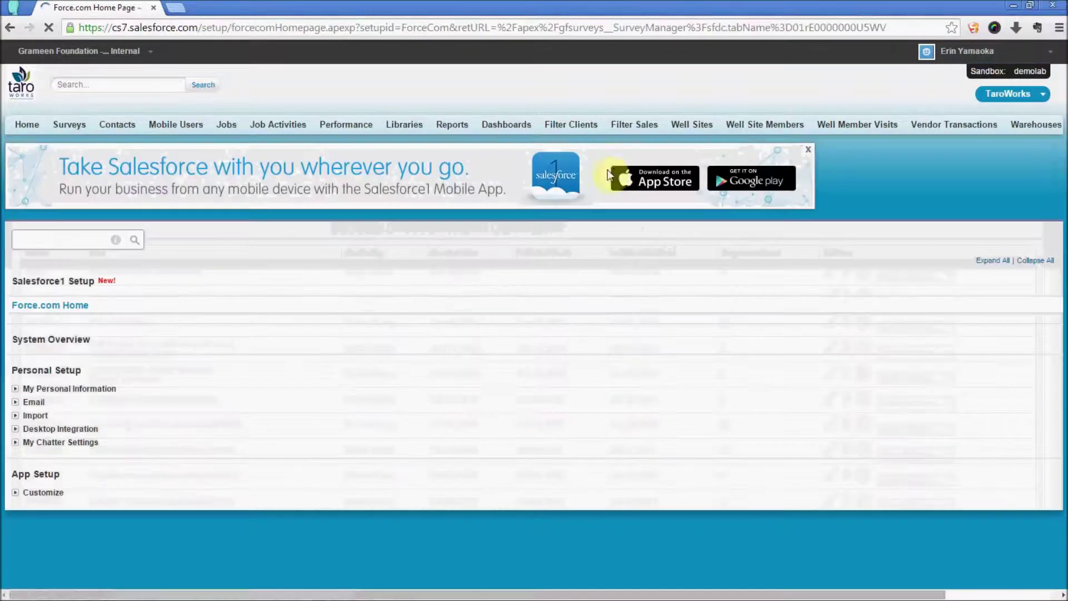
left_click(76, 240)
type("sites")
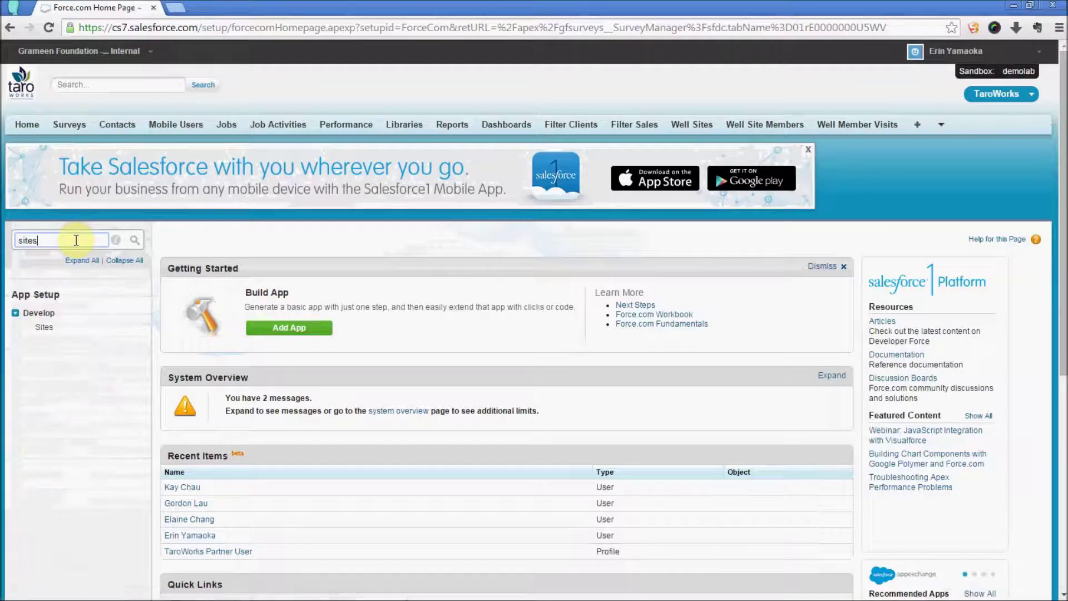
left_click(45, 327)
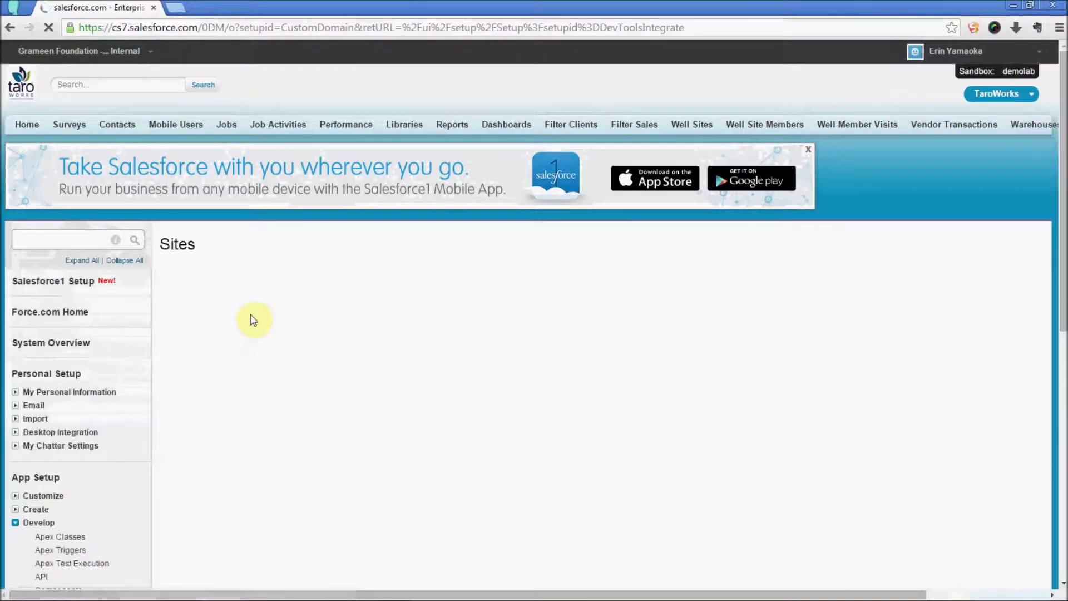
scroll(251, 318, "down", 2)
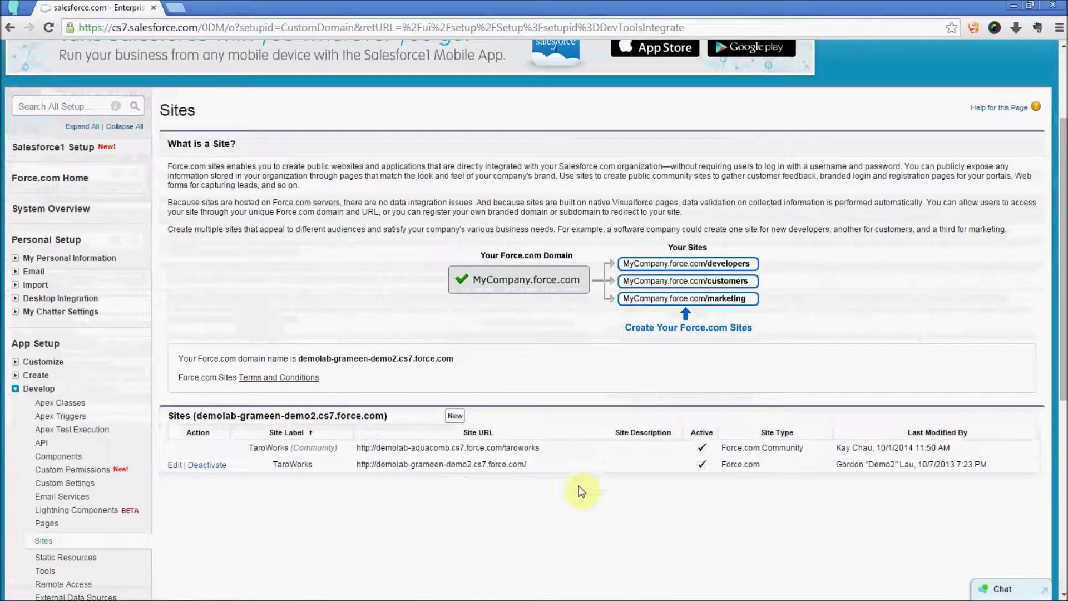
left_click_drag(575, 450, 357, 448)
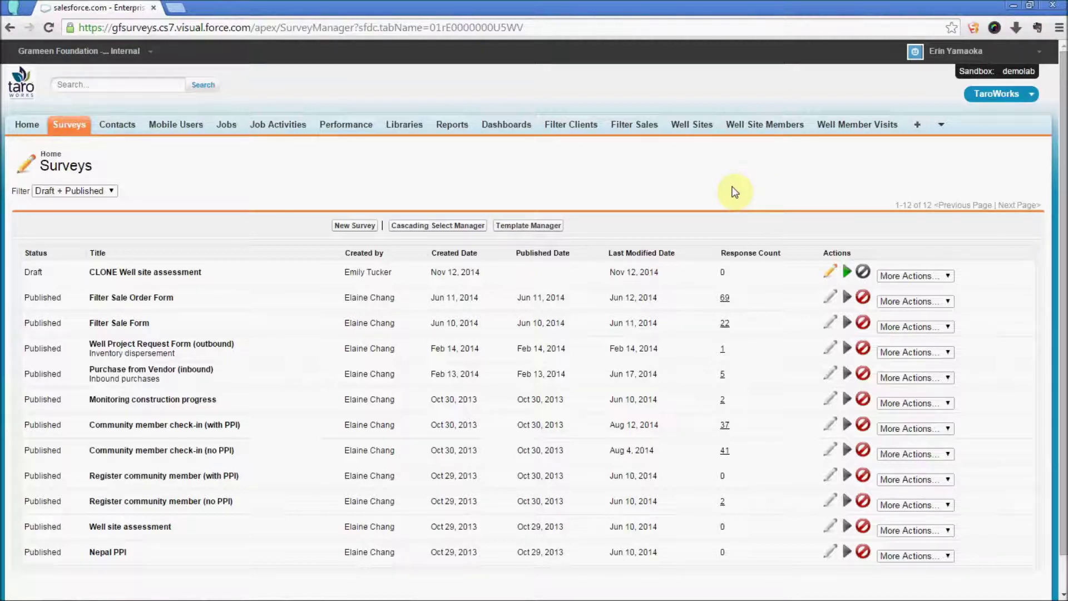
Step: Mark TaroWorks app version 30000 (3.0) as active in Application Settings and save
left_click(917, 128)
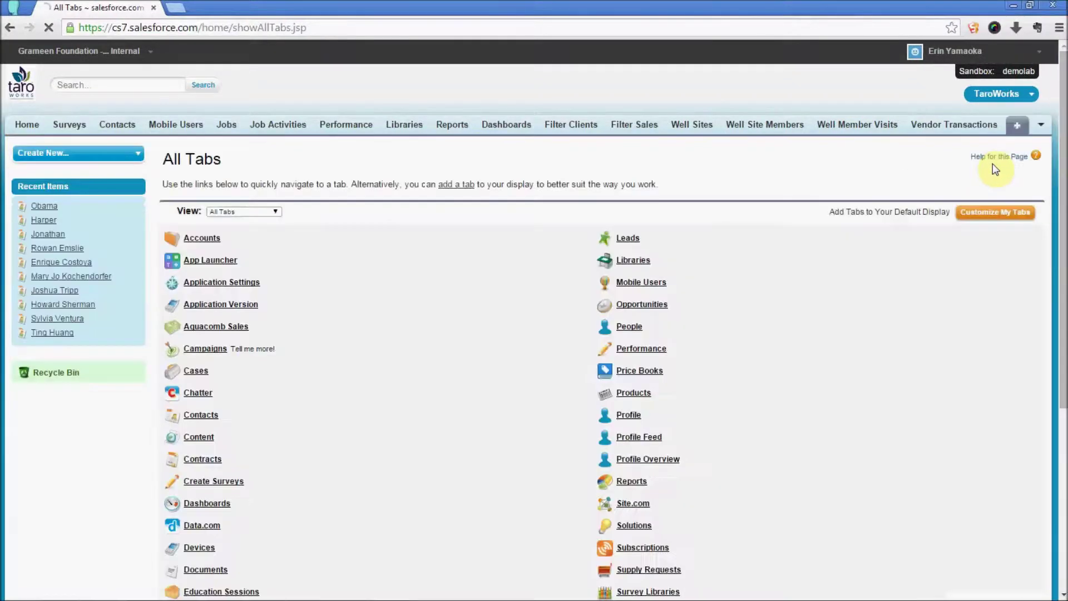
left_click(213, 283)
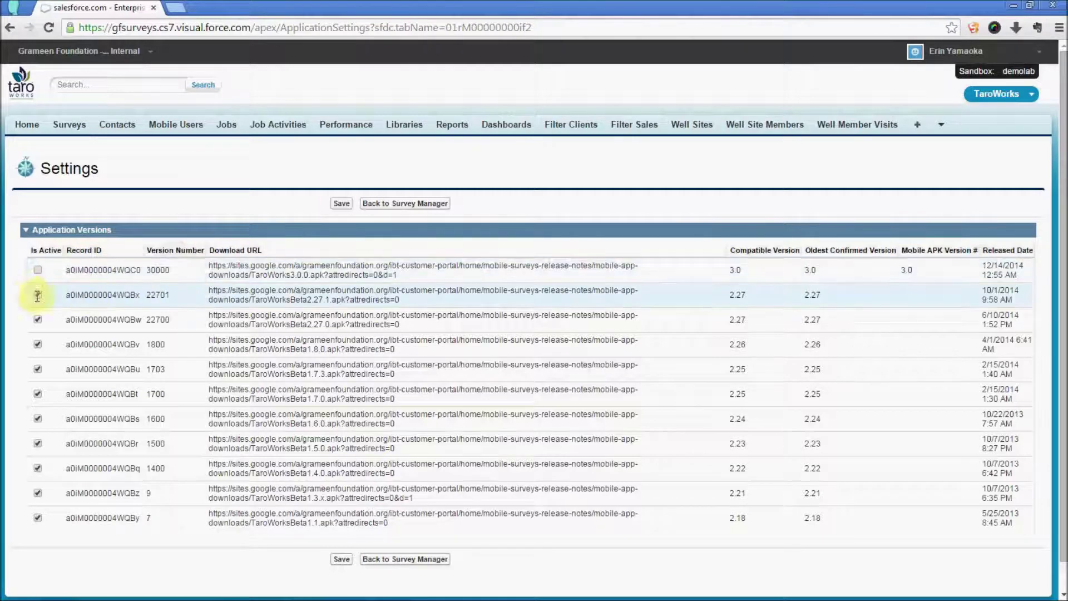
left_click(38, 270)
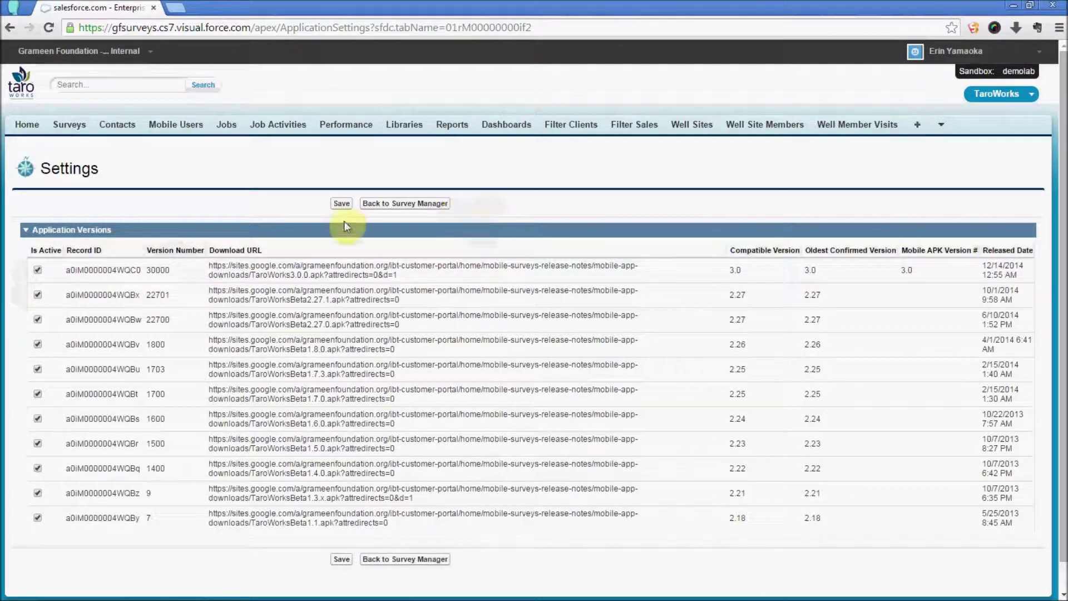
left_click(341, 205)
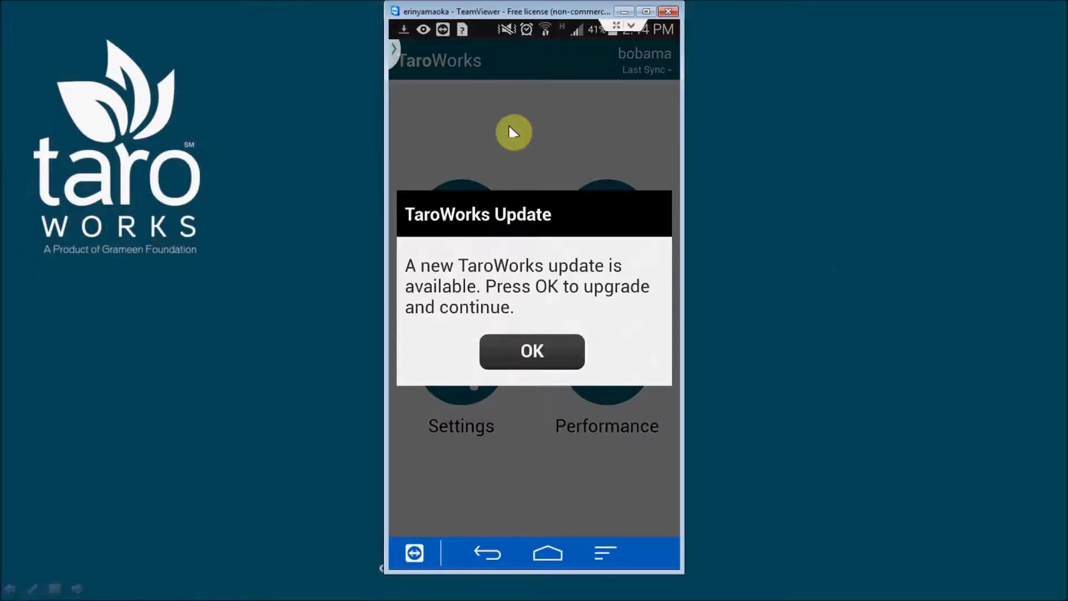
Step: Accept the TaroWorks update on the phone, install it from the notification, and open the new app
left_click(511, 132)
left_click(434, 59)
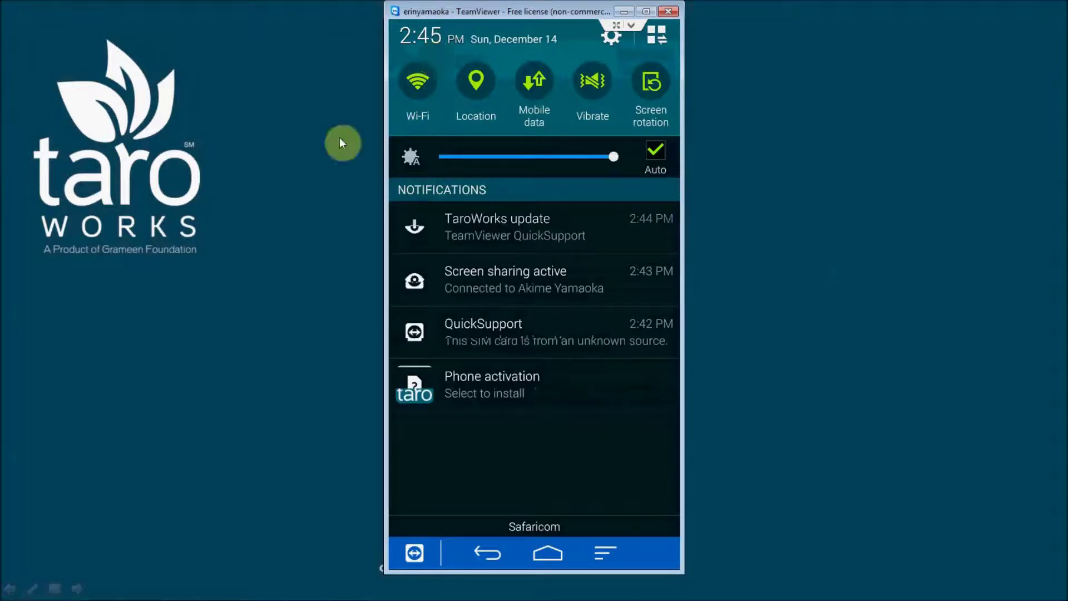
left_click(466, 383)
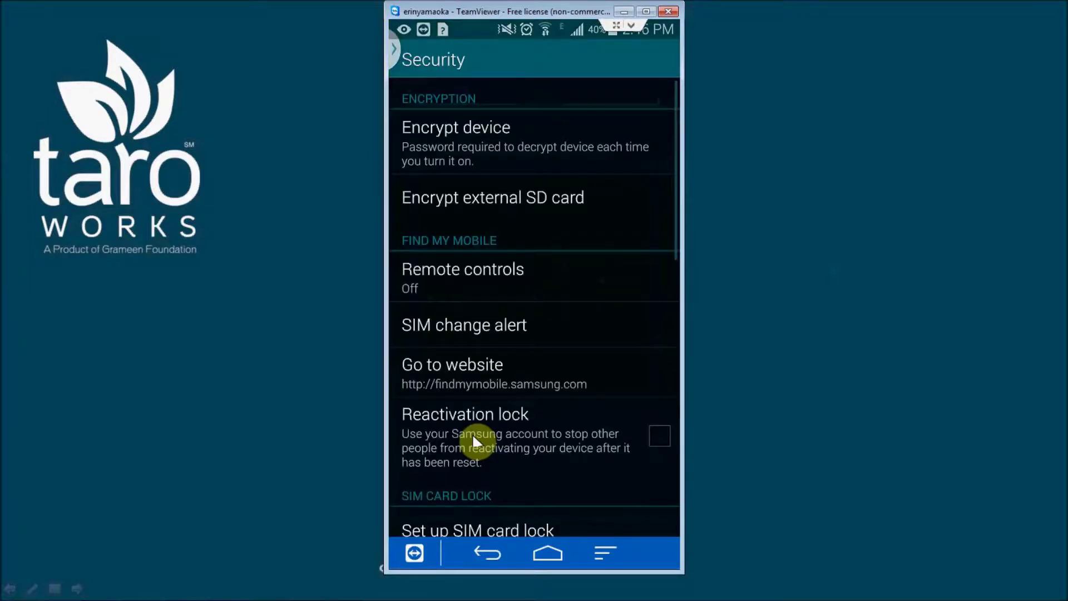
scroll(472, 432, "down", 1)
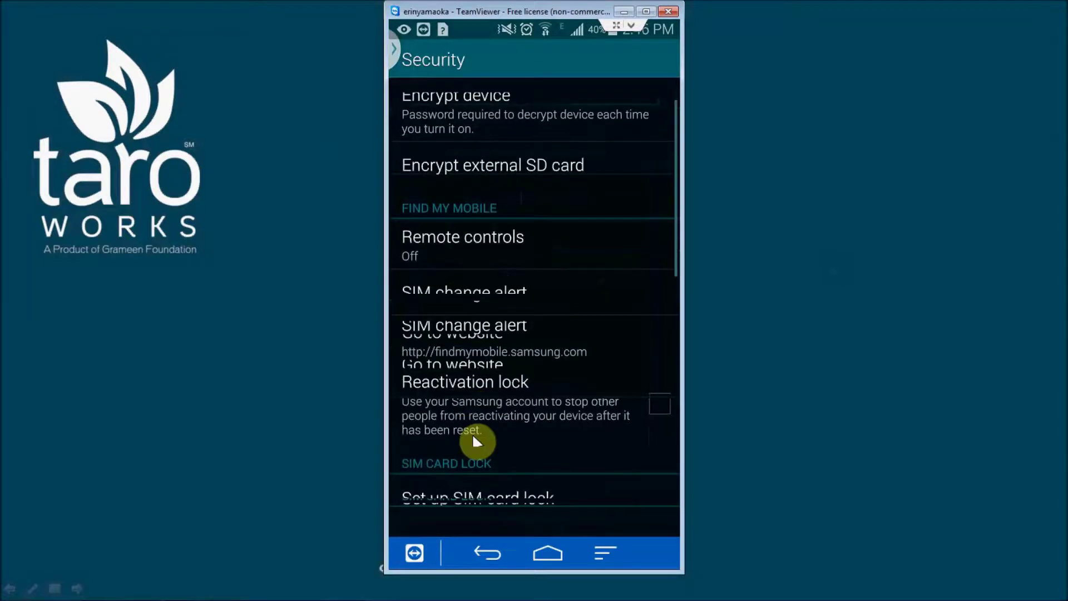
scroll(475, 441, "down", 5)
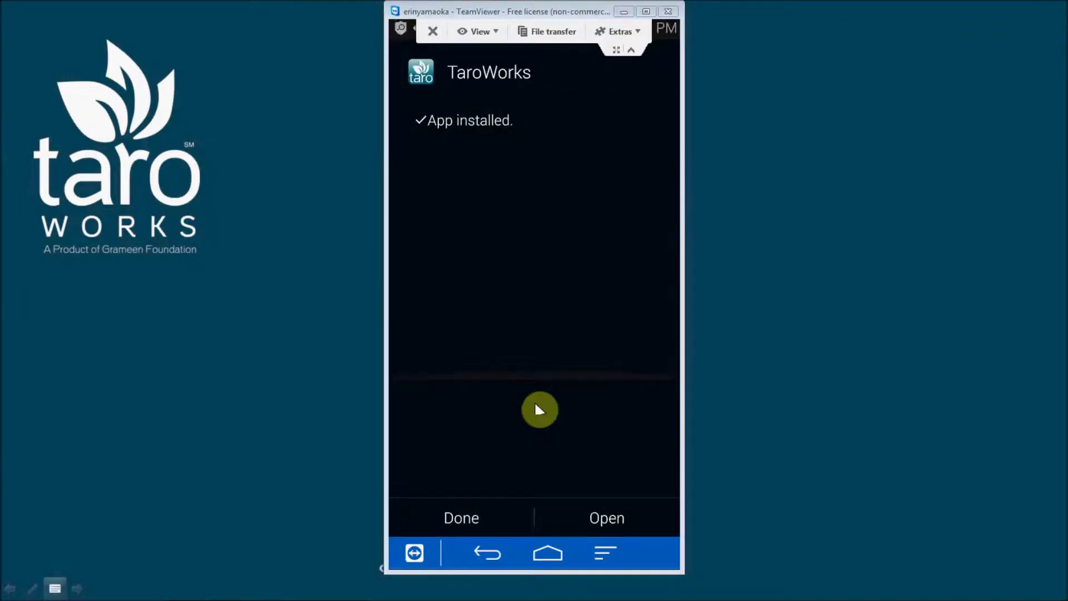
left_click(580, 508)
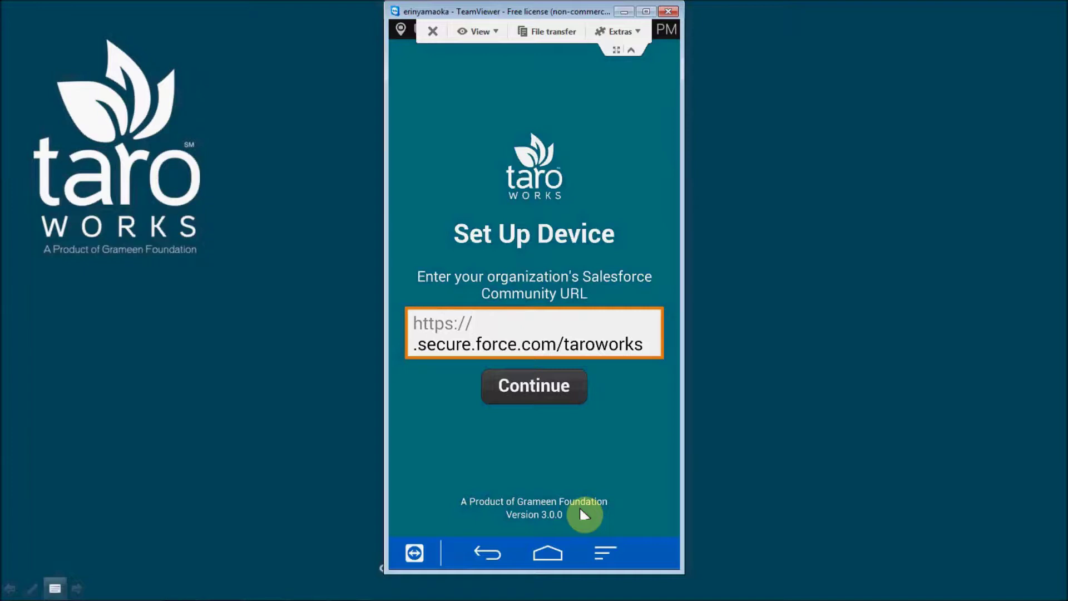
Step: Set the app's community URL to demolab-aquacomb.cs7 and continue to the login page
type("demolab-aquacomb.")
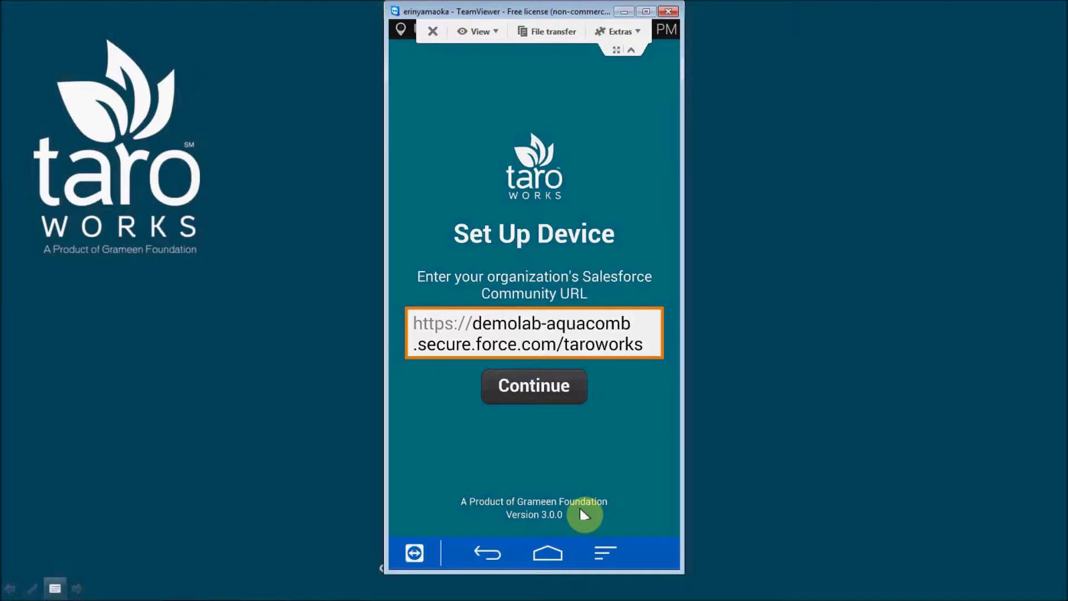
type("cs7")
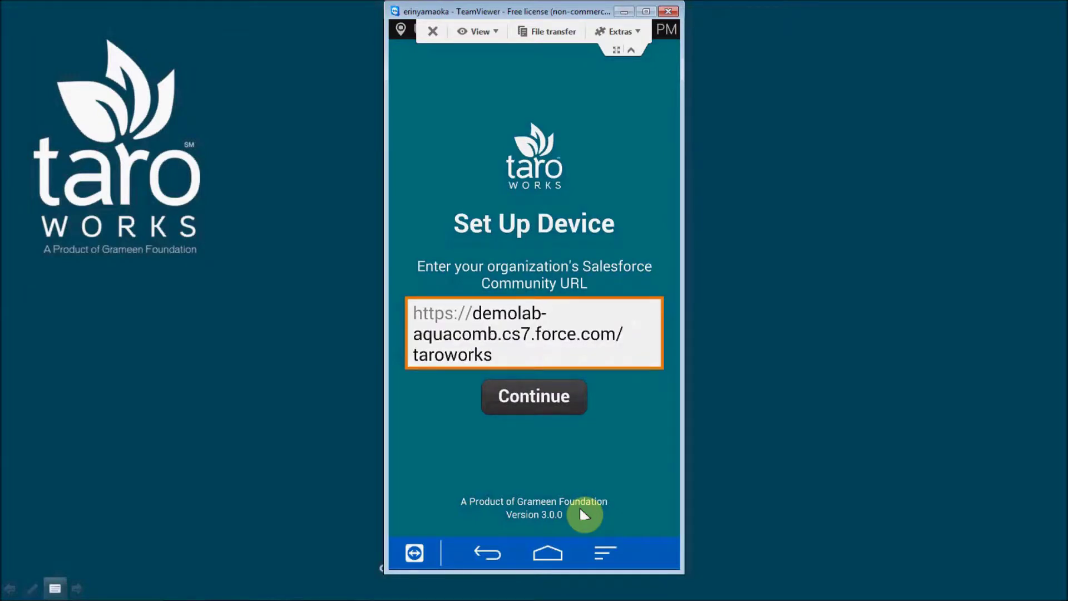
left_click(560, 397)
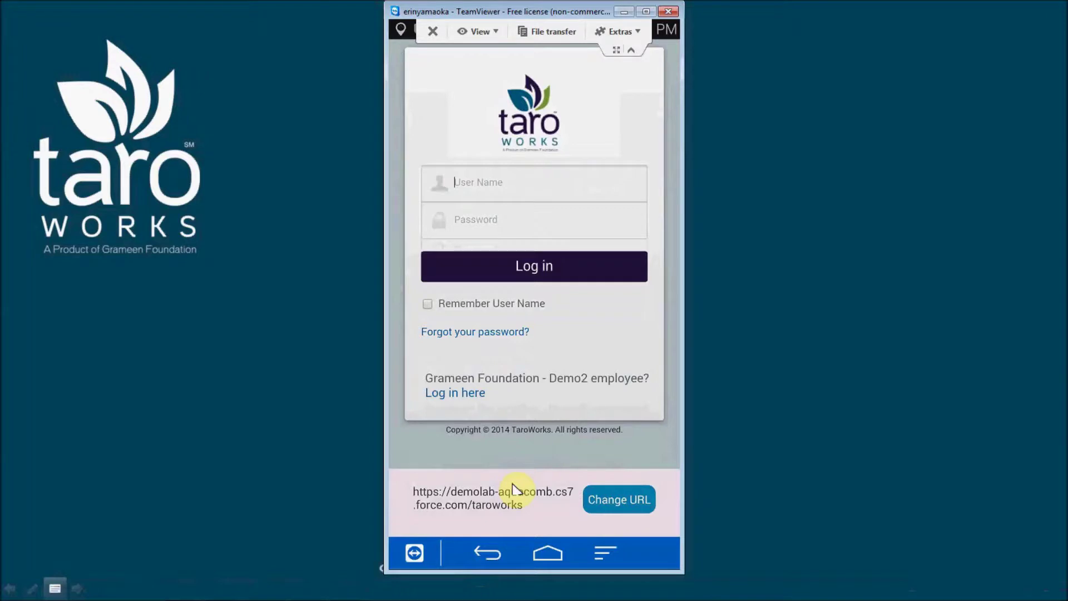
Step: Sign in with the mobile user's username and password, then allow TaroWorks the requested access
key("Tab")
type("pwd4usertraining")
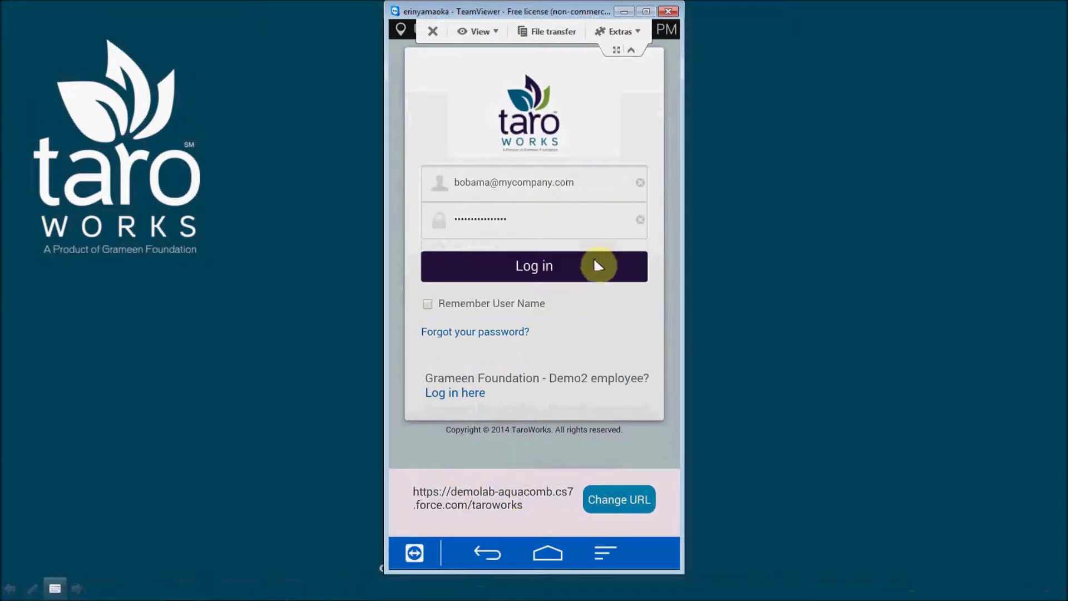
left_click(594, 261)
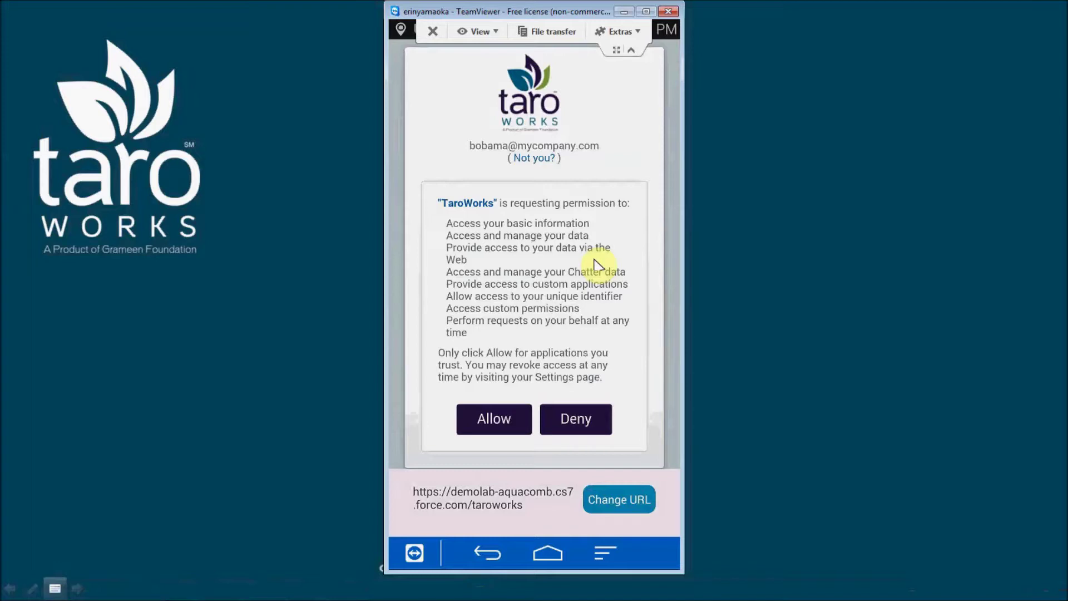
left_click(493, 420)
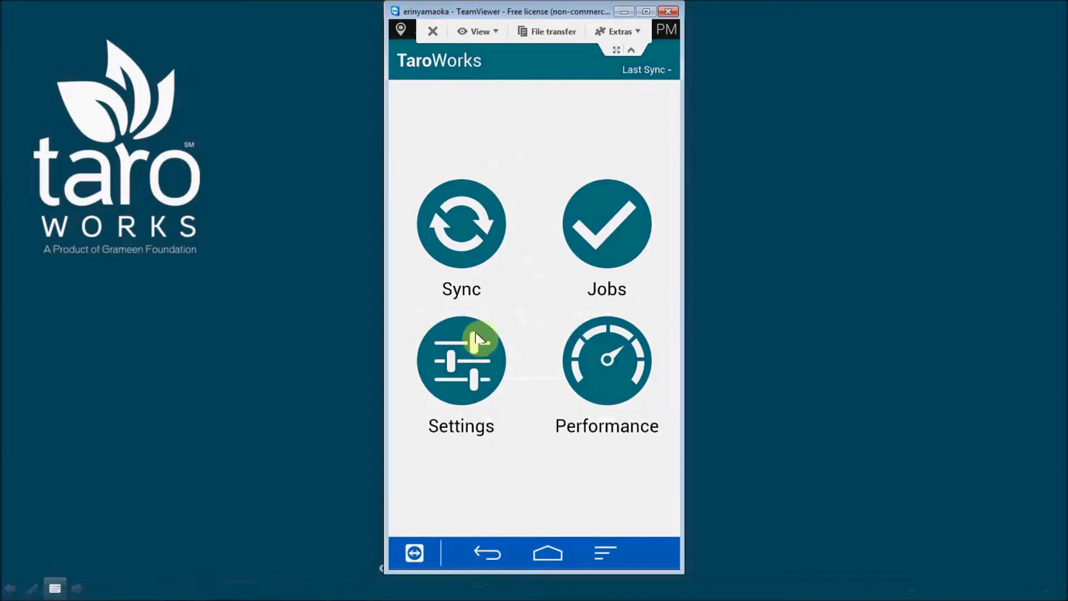
Step: Go to TaroWorks Settings > Logs and toggle Record logs on device
left_click(472, 371)
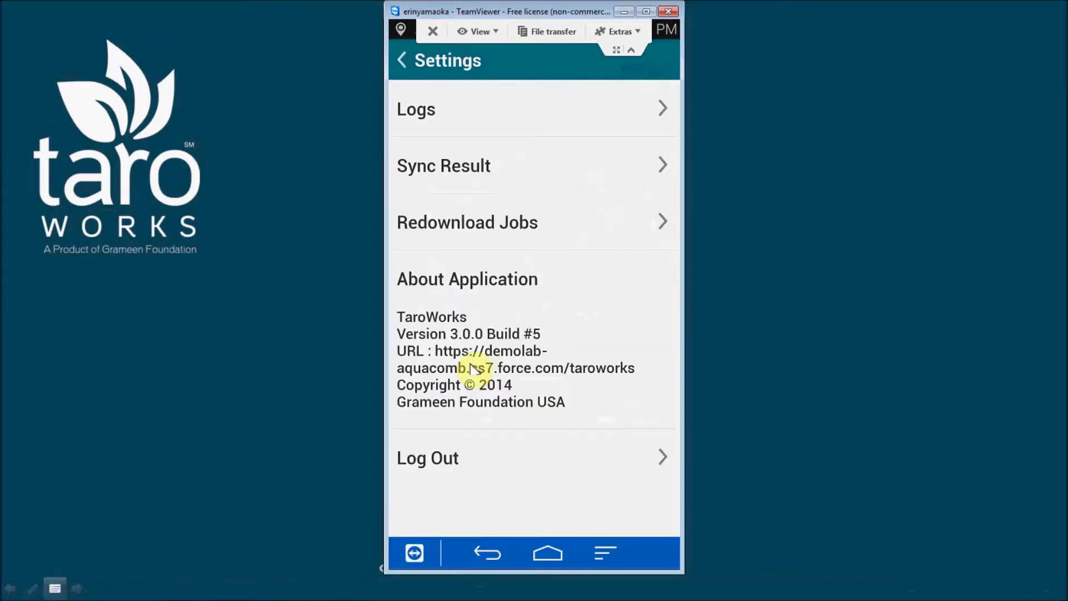
left_click(499, 114)
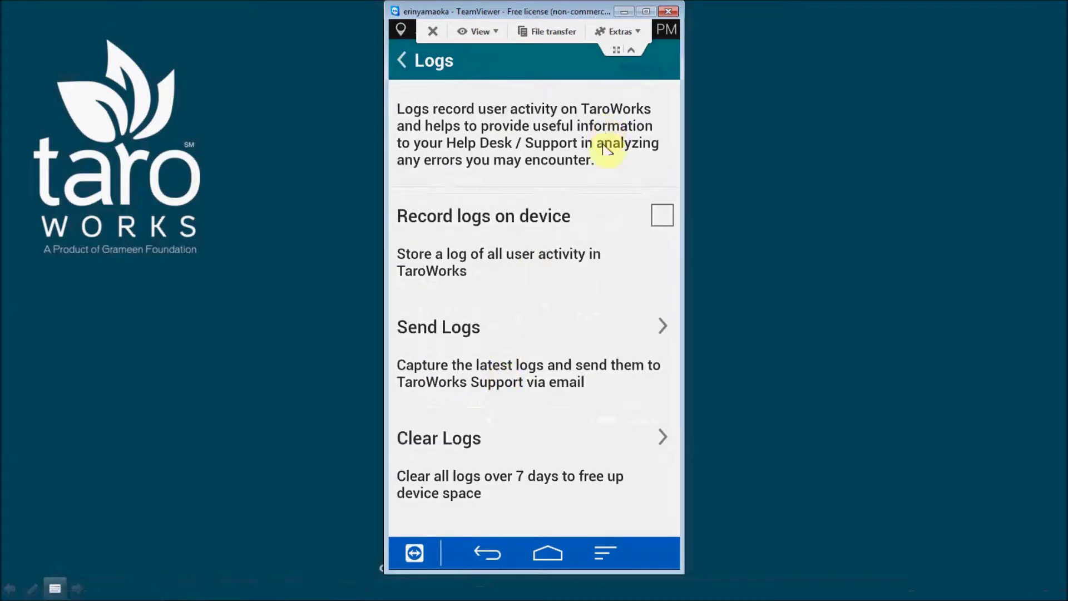
left_click(660, 217)
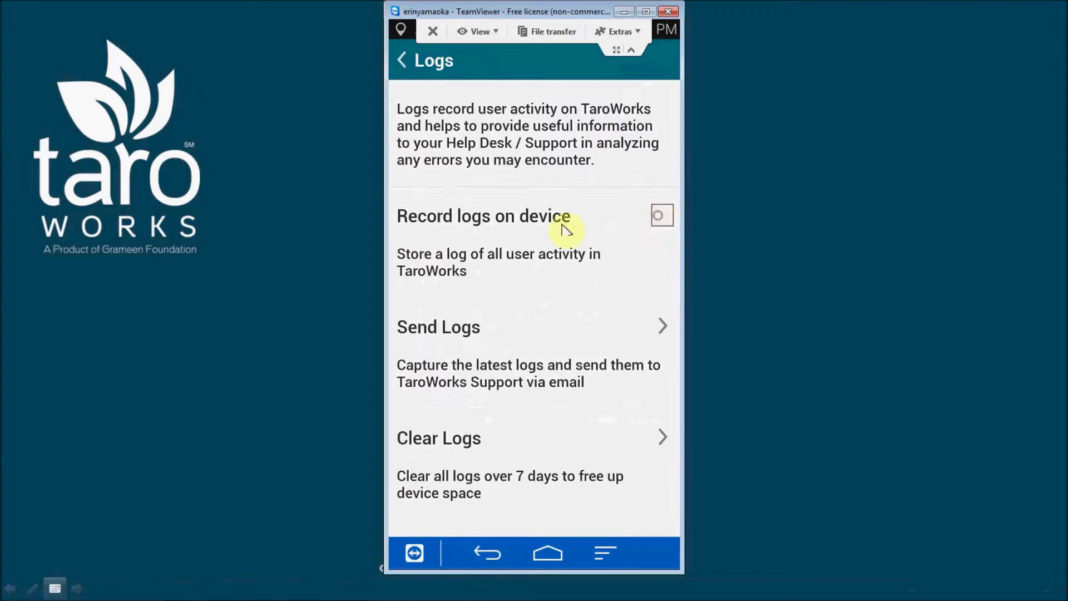